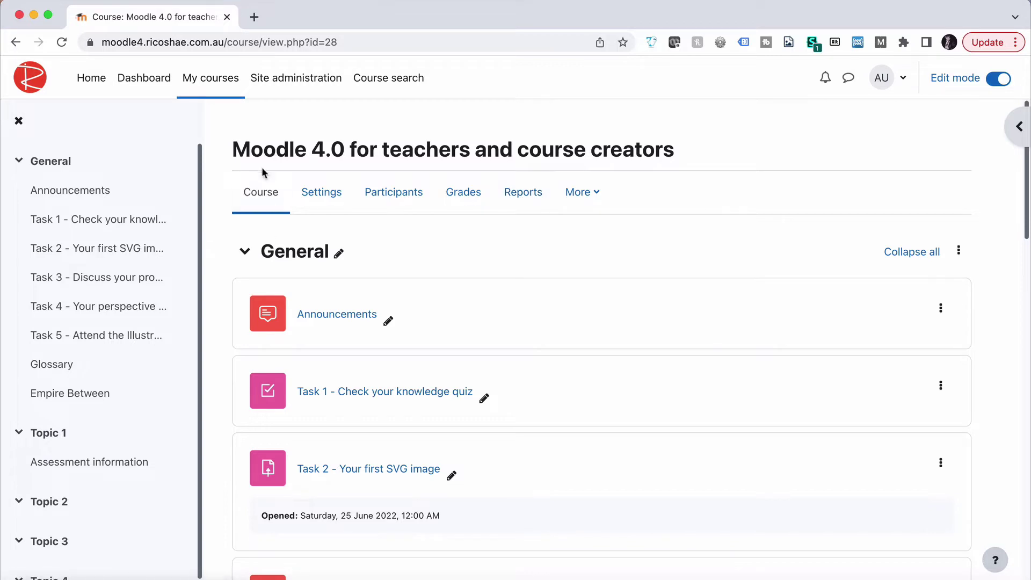
- From the Moodle 4.0 course page, open Course reuse via the More menu
left_click(259, 194)
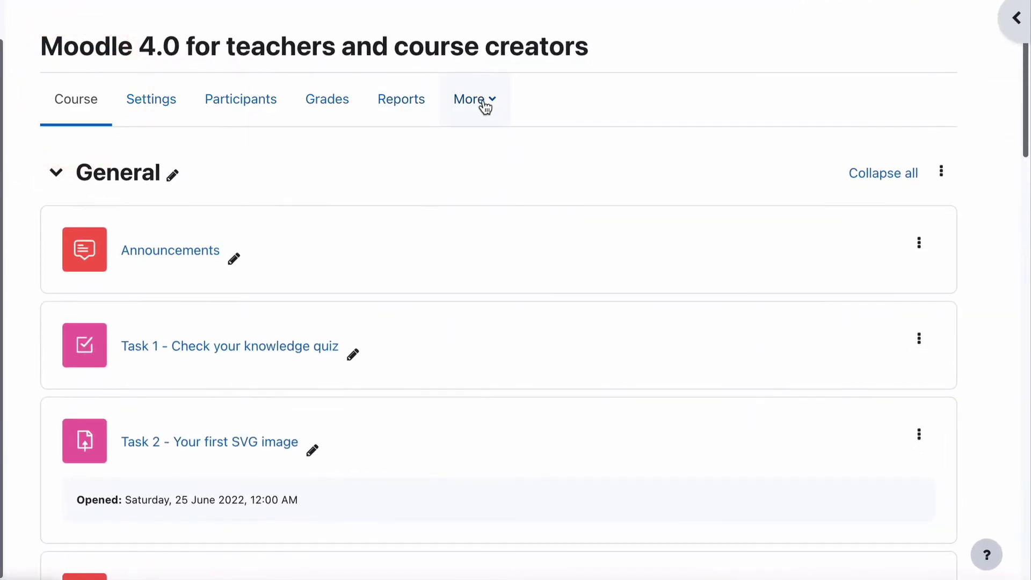
left_click(518, 135)
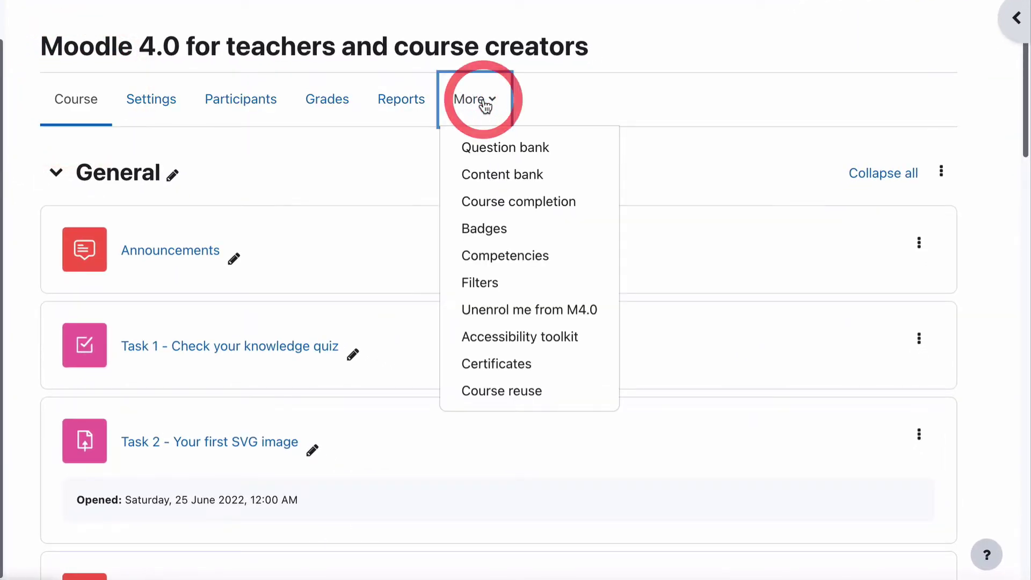
left_click(493, 393)
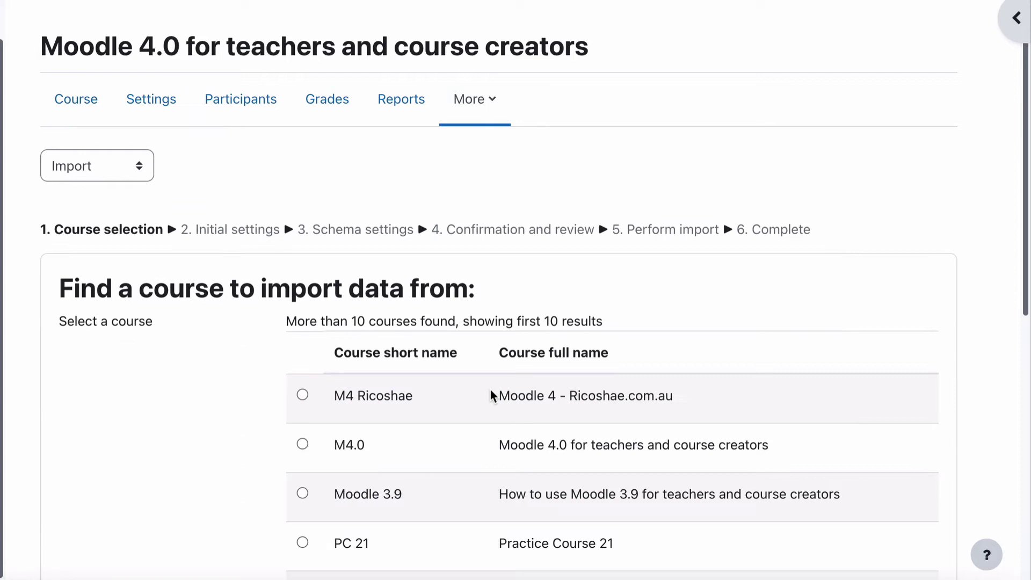
scroll(285, 185, "down", 2)
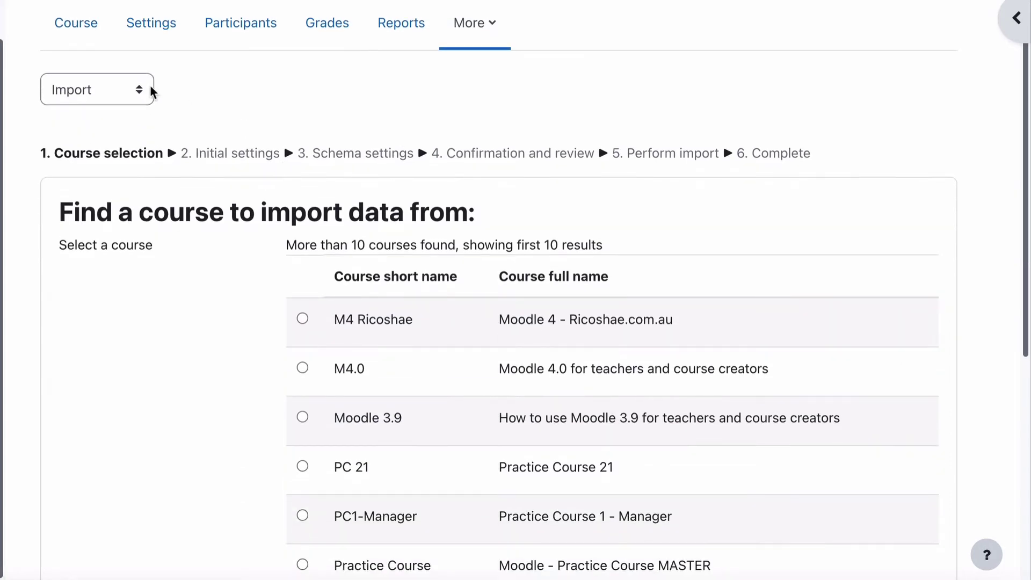
- Expand the Import dropdown listing the course reuse actions
left_click(151, 92)
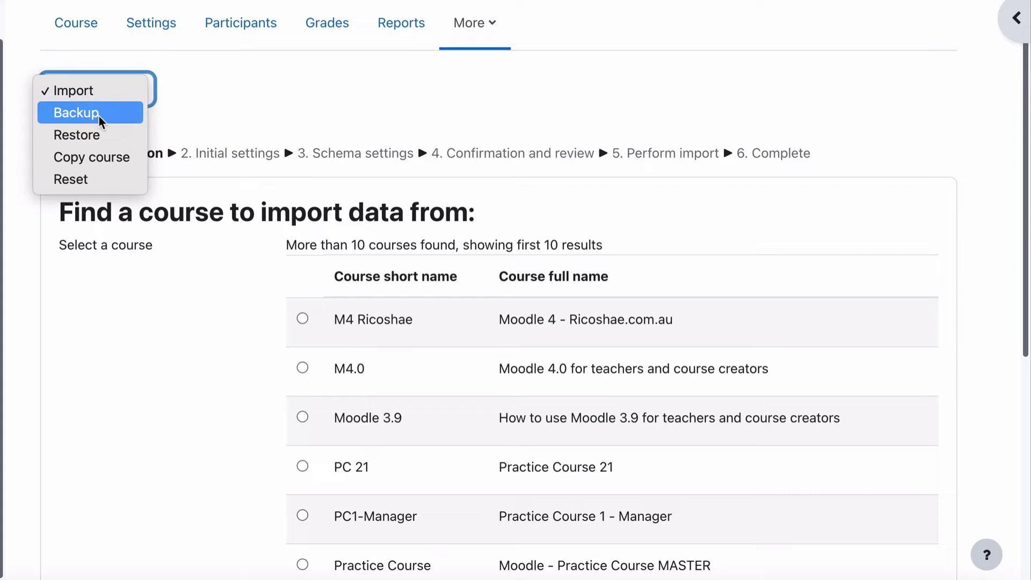
- Choose Backup and untick Include enrolled users in the backup settings
left_click(100, 118)
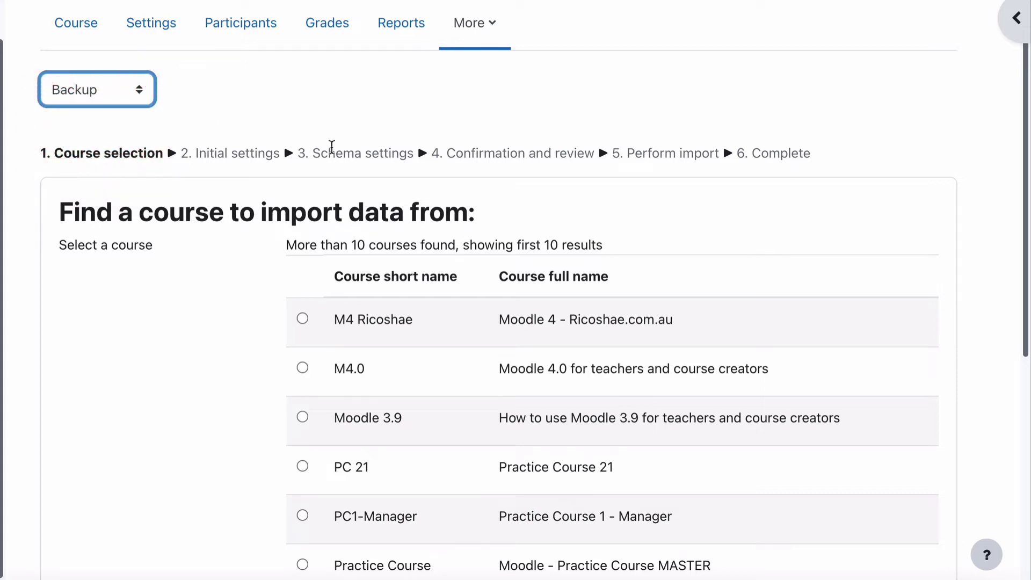
scroll(378, 205, "down", 5)
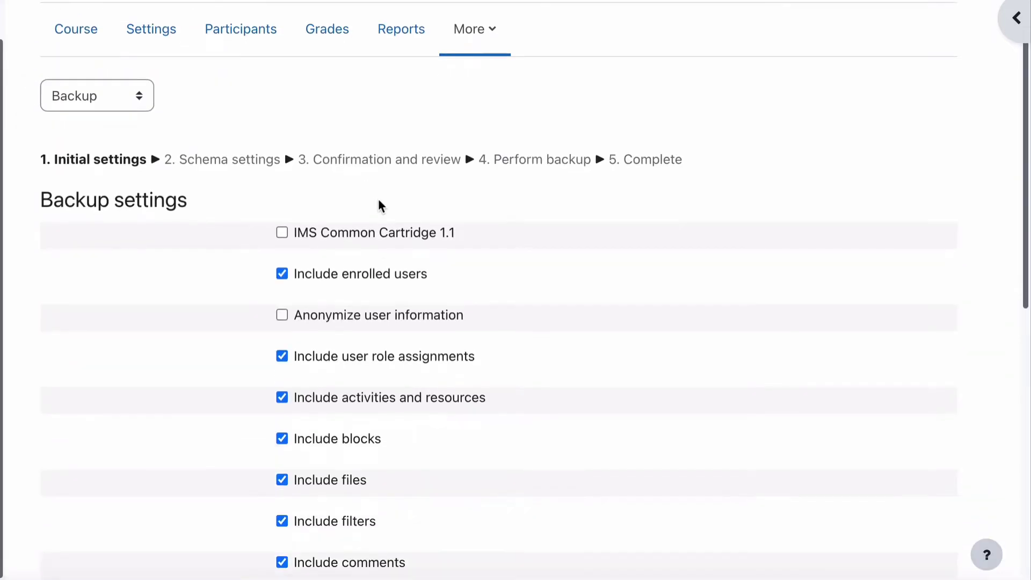
scroll(380, 204, "down", 2)
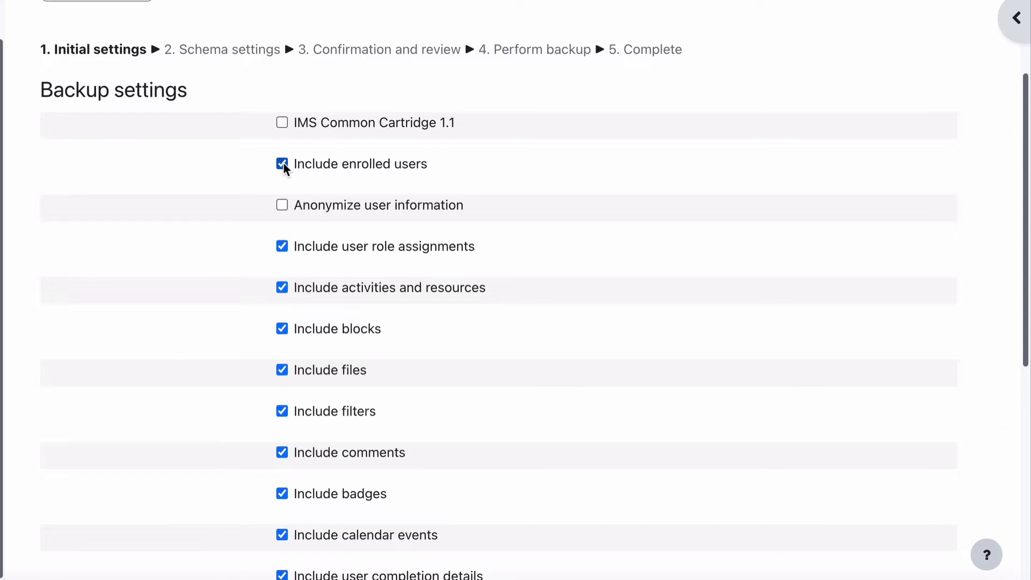
left_click(283, 165)
left_click(251, 164)
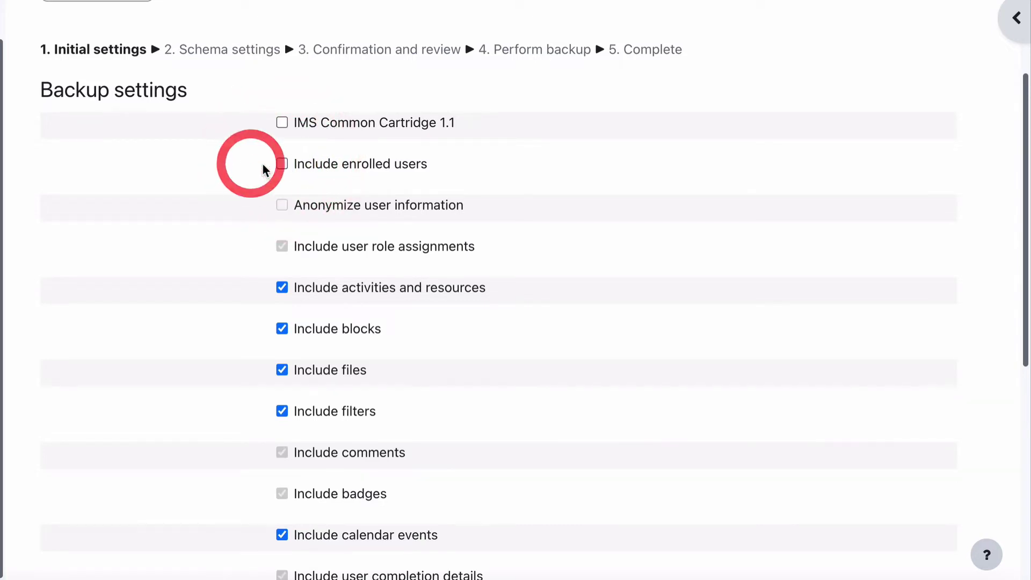
- Review the remaining initial backup settings and continue to Schema settings
scroll(179, 179, "up", 3)
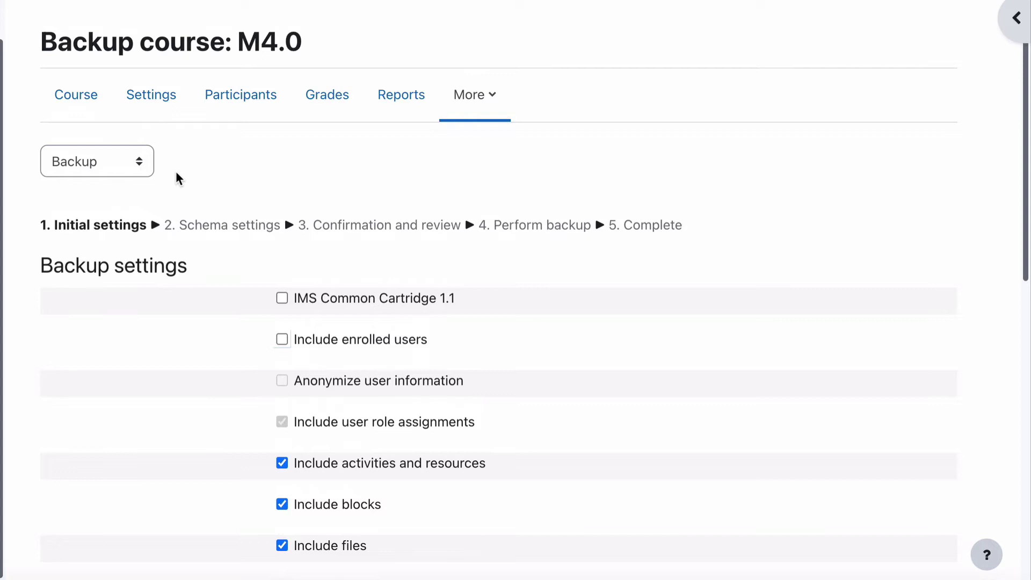
scroll(163, 364, "down", 3)
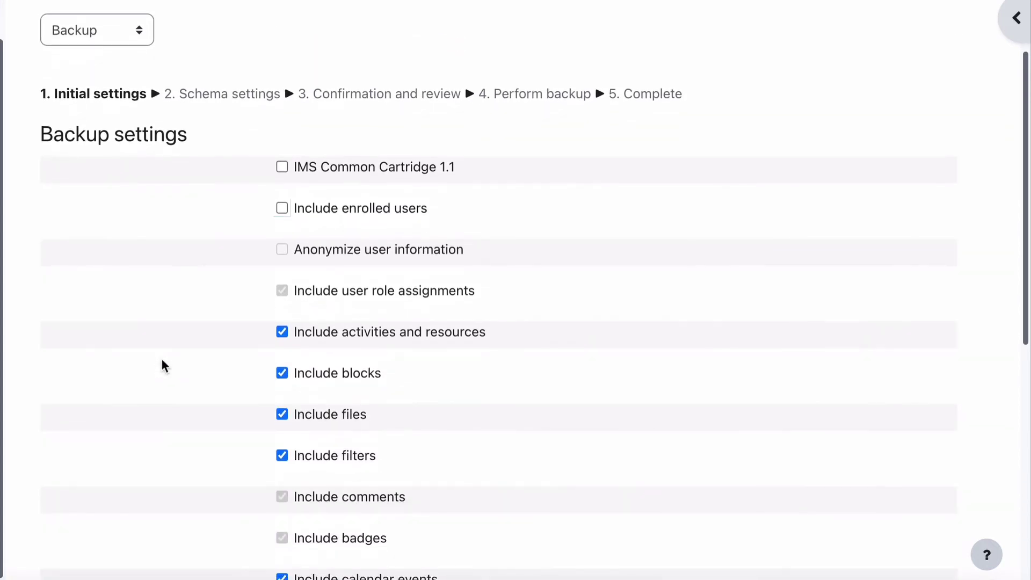
left_click(260, 217)
scroll(233, 272, "down", 1)
scroll(233, 274, "down", 10)
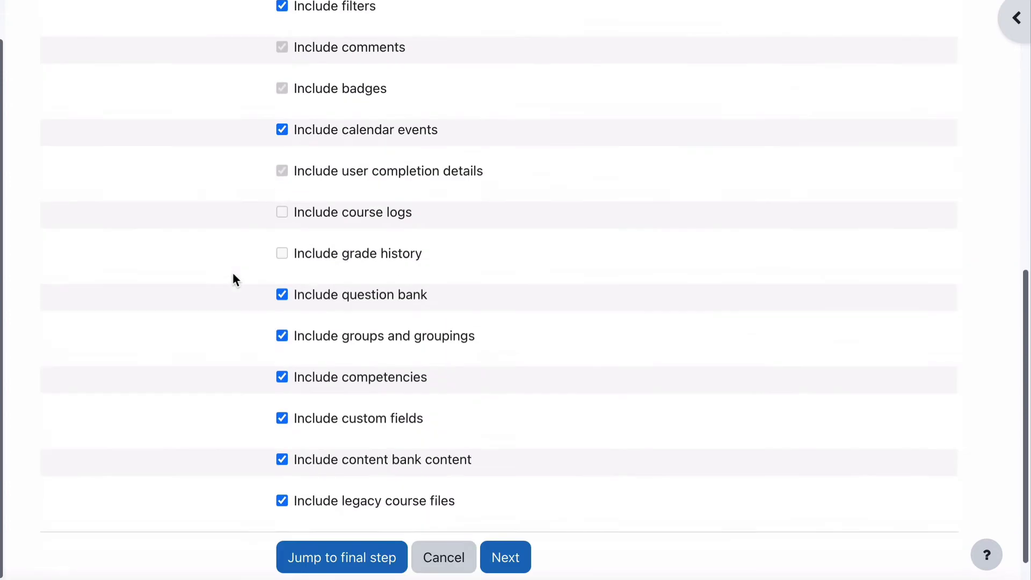
left_click(505, 489)
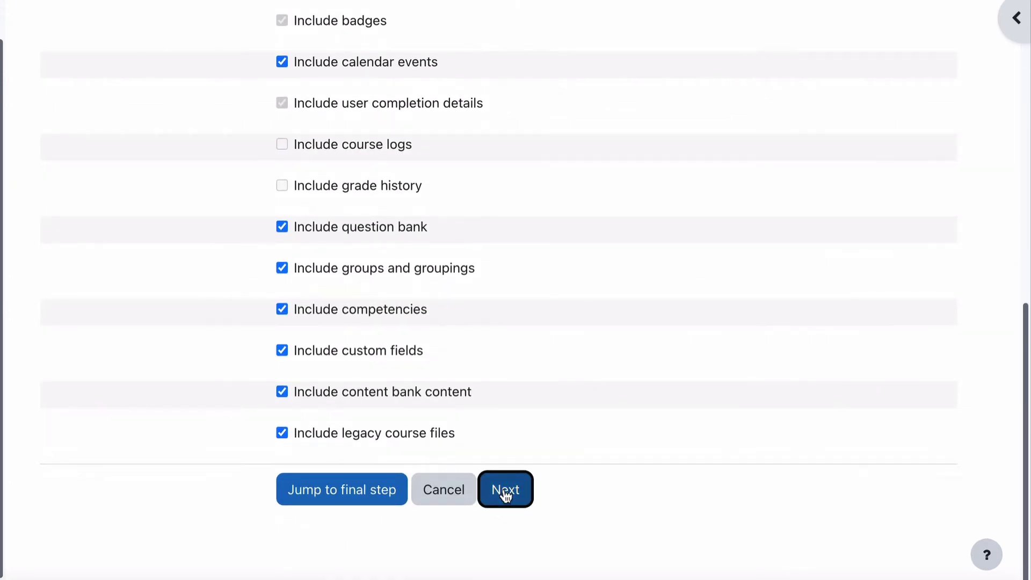
- Scroll through the schema settings, leaving General through Topic 4 and all items included
scroll(366, 223, "down", 4)
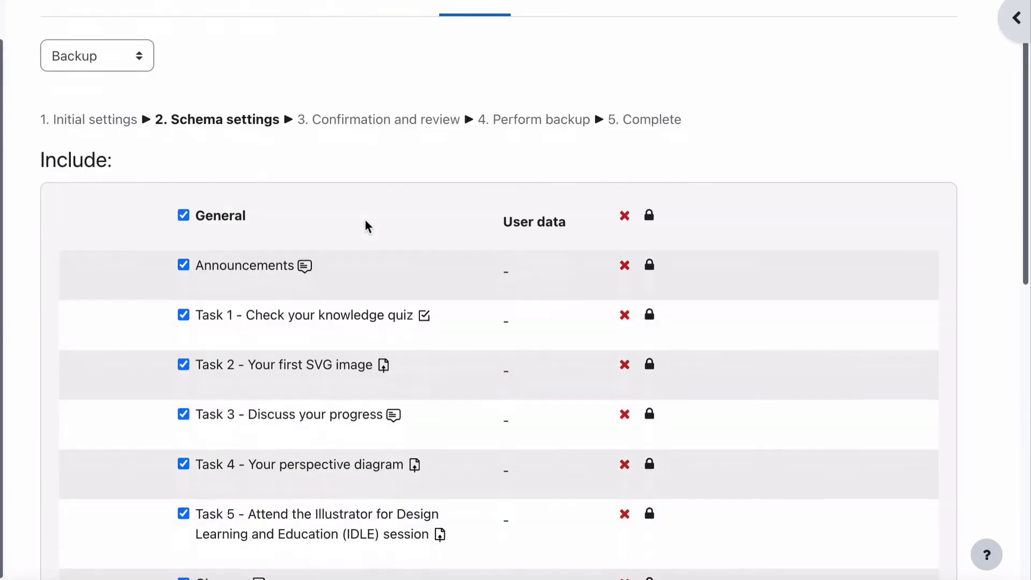
scroll(365, 224, "down", 2)
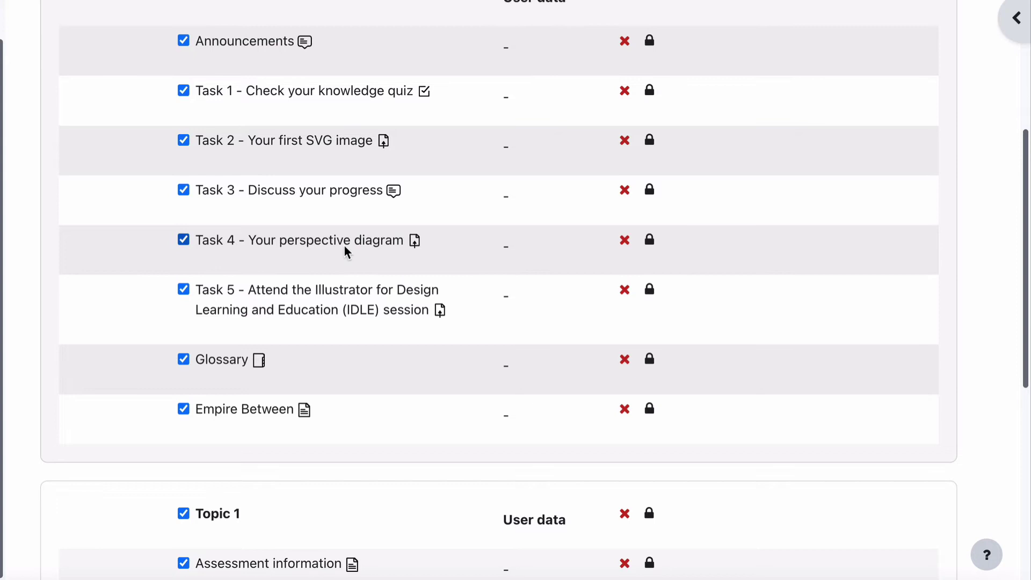
scroll(327, 300, "down", 3)
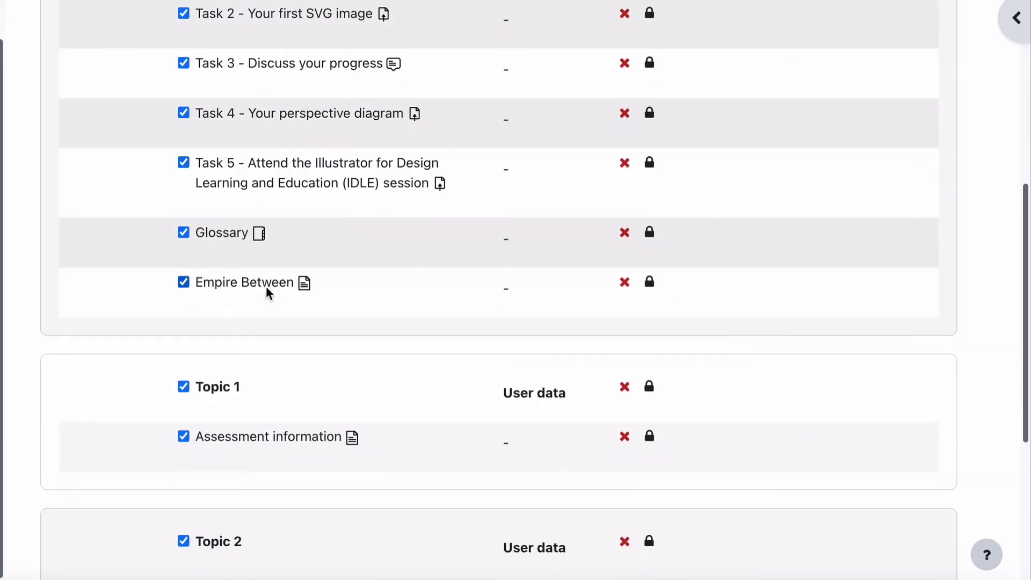
scroll(419, 319, "down", 8)
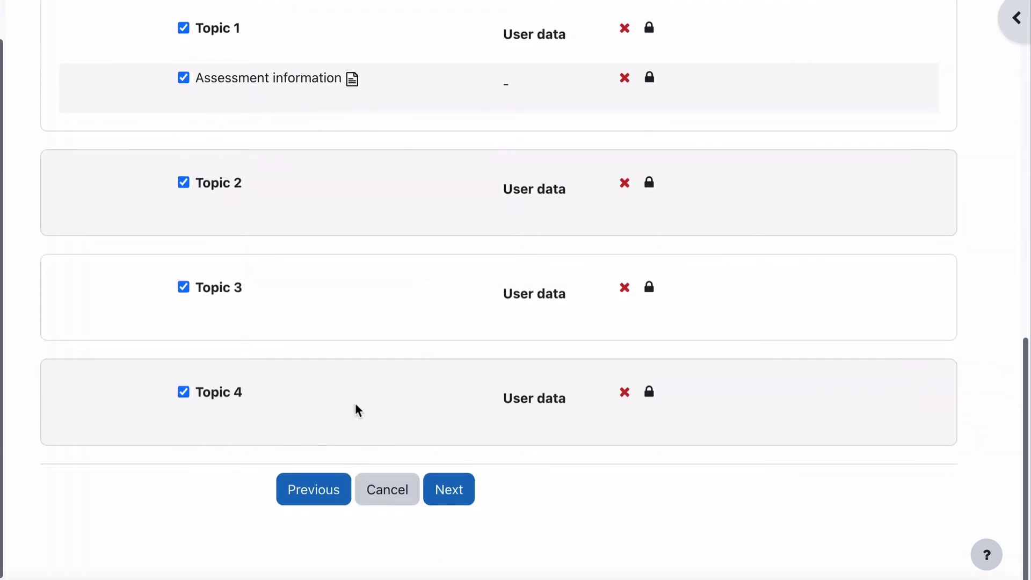
left_click(449, 490)
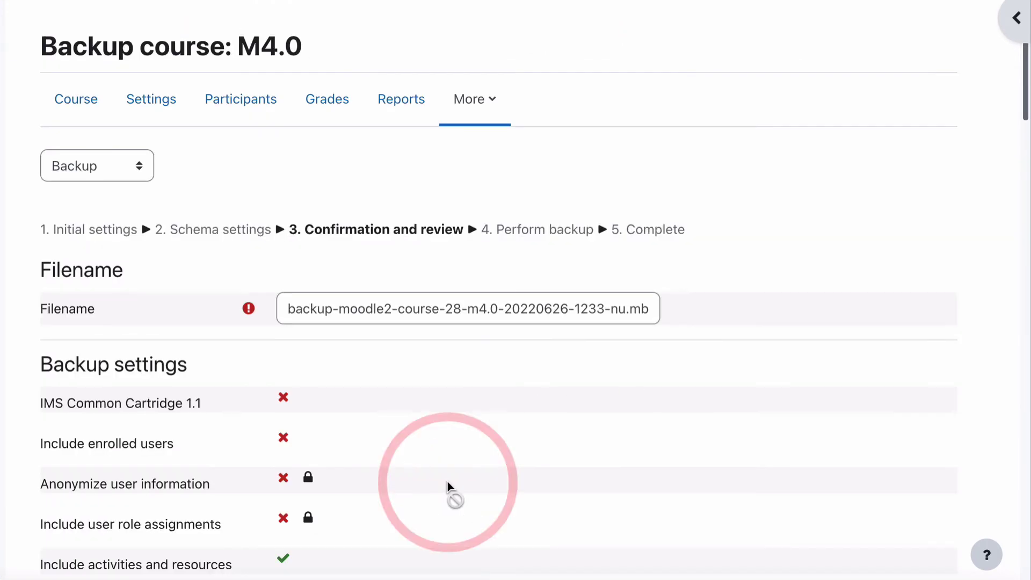
scroll(448, 489, "down", 5)
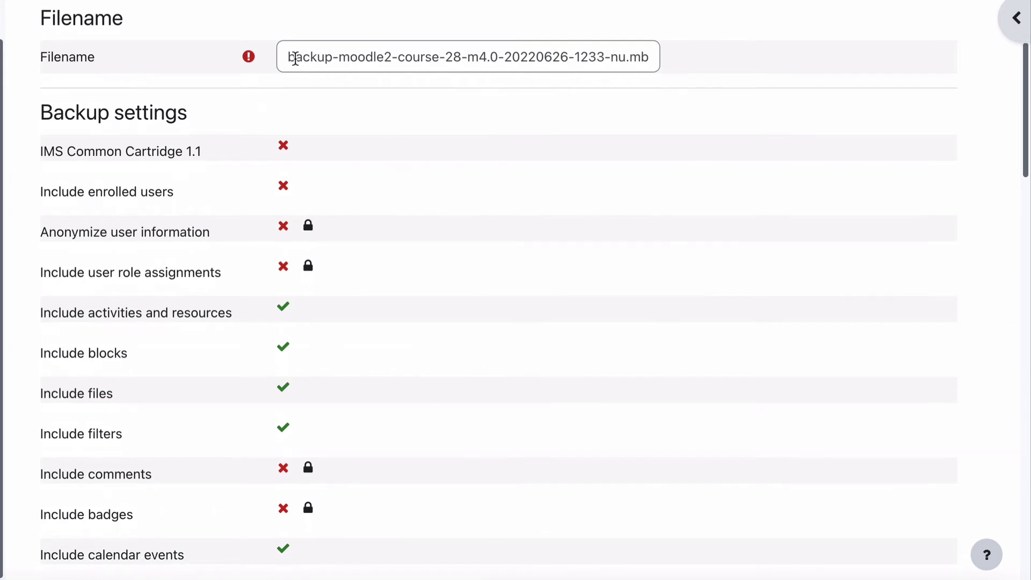
left_click(287, 56)
left_click_drag(290, 56, 402, 53)
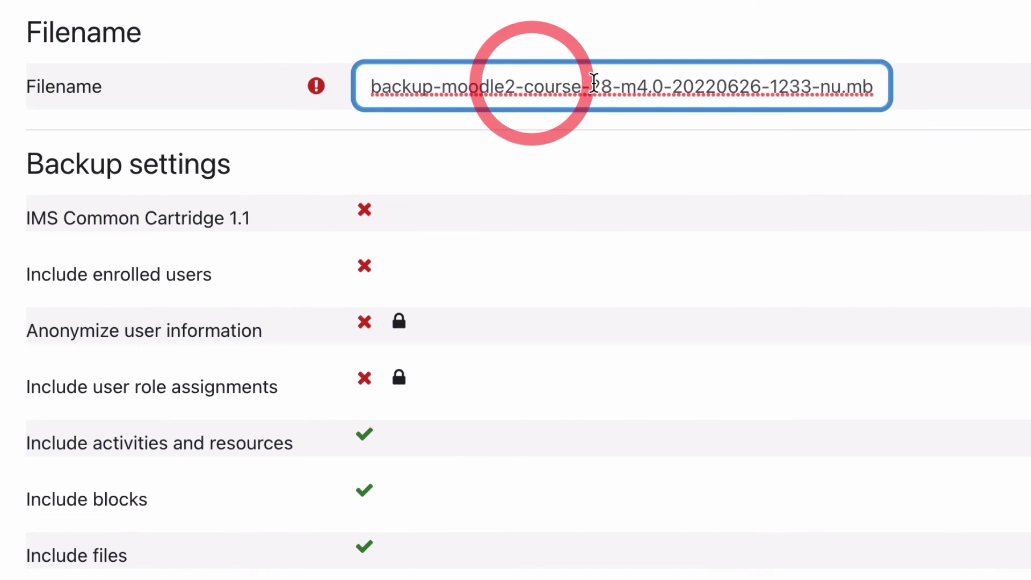
left_click_drag(591, 82, 892, 79)
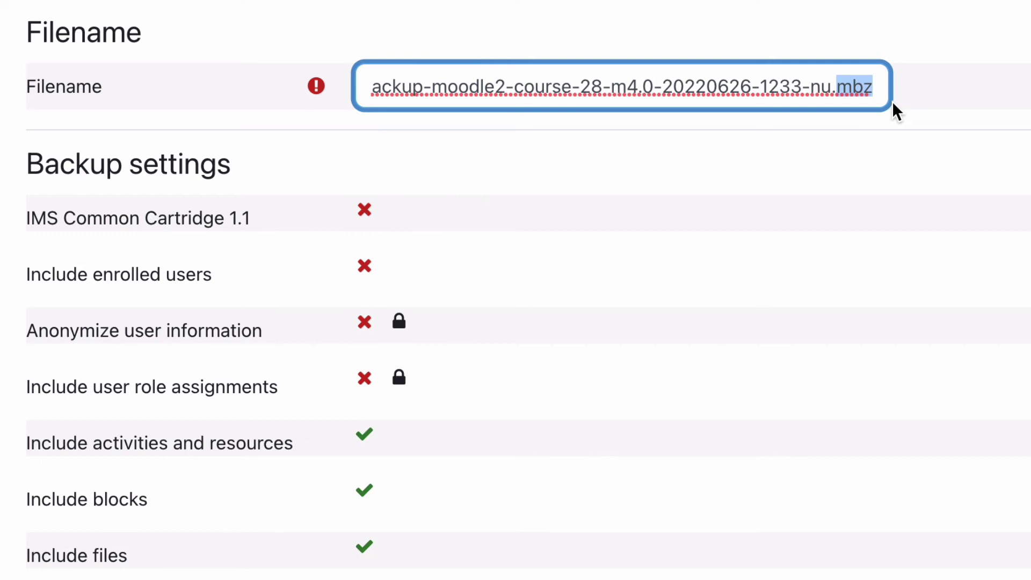
left_click(941, 63)
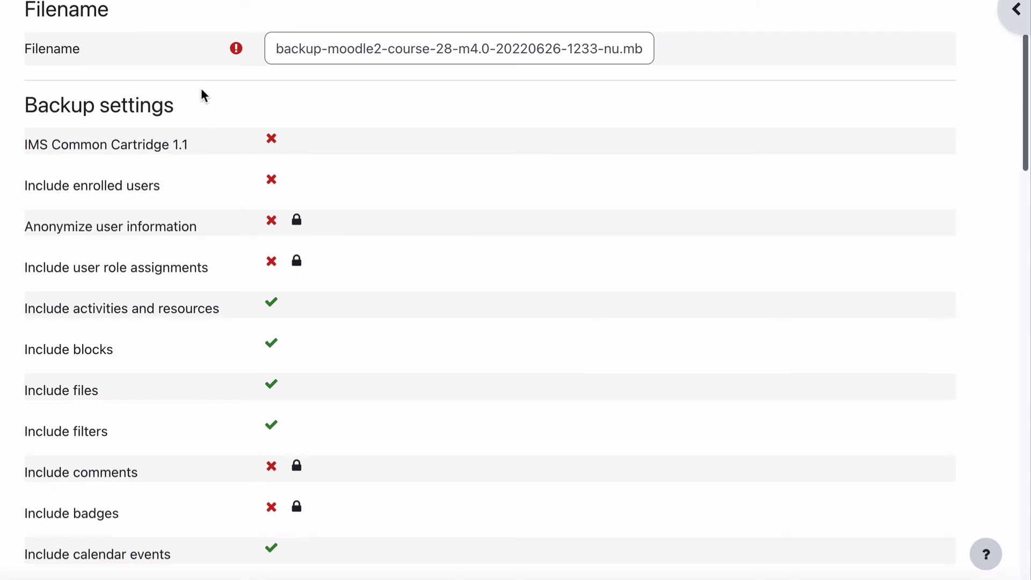
scroll(202, 95, "down", 20)
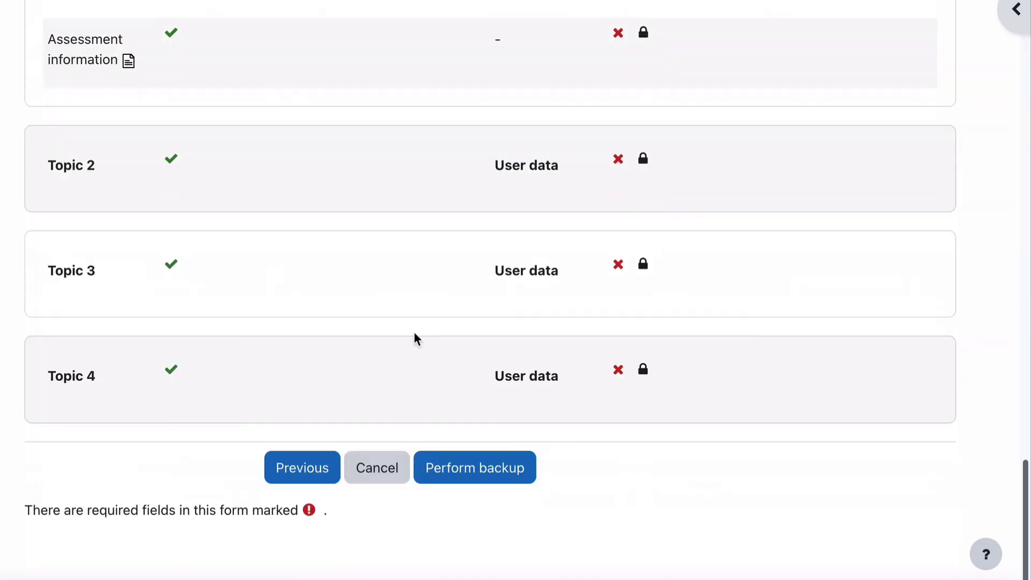
- Perform the backup and continue to the list of saved backups
left_click(450, 466)
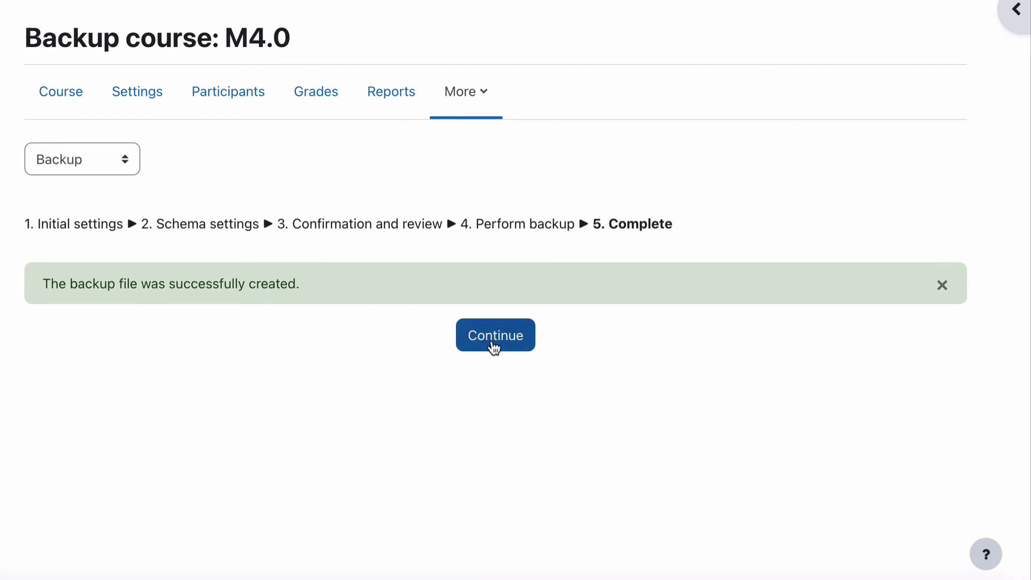
left_click(494, 347)
scroll(491, 348, "down", 6)
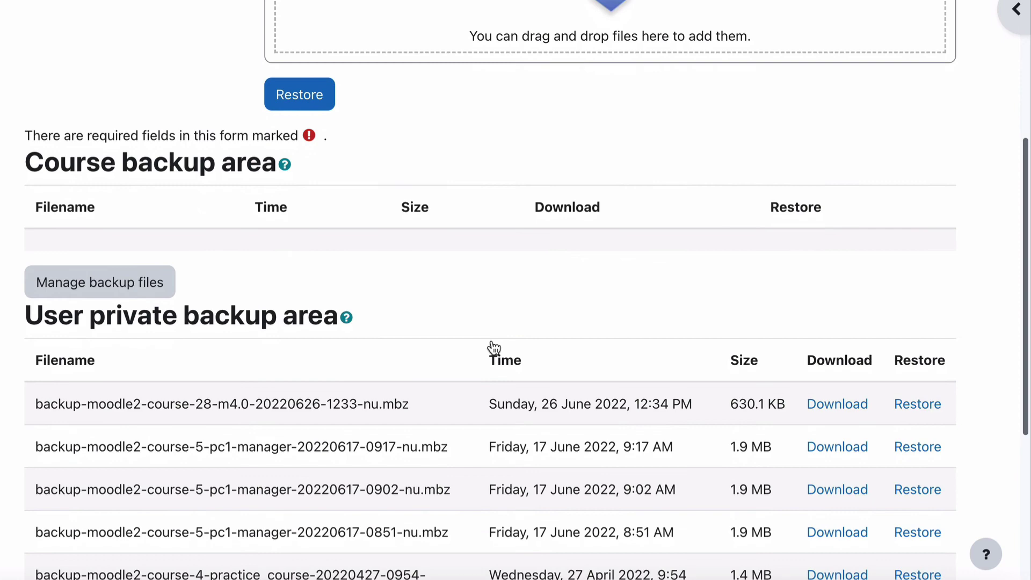
scroll(490, 348, "down", 3)
scroll(491, 347, "up", 2)
scroll(403, 333, "down", 1)
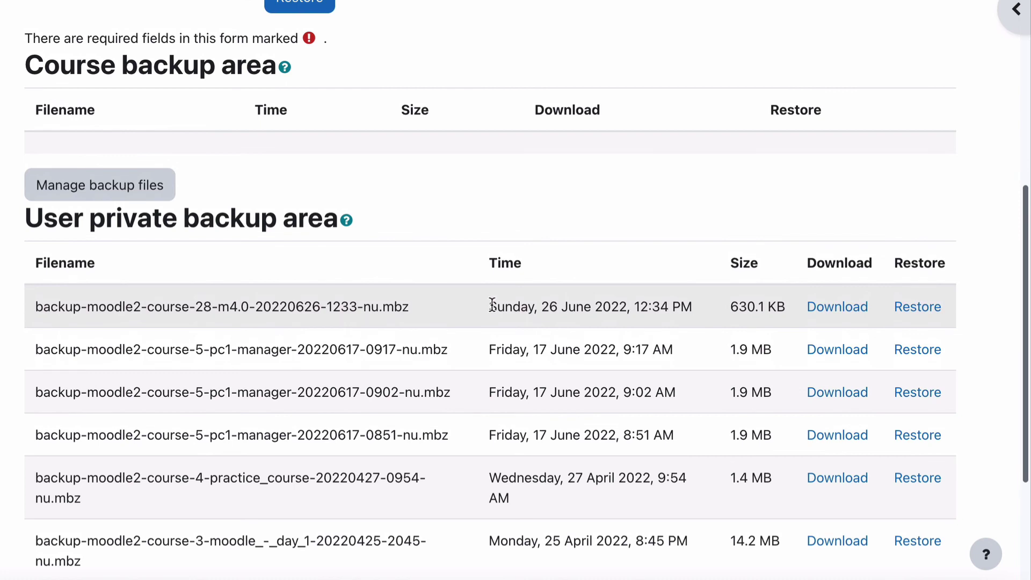
left_click_drag(488, 306, 693, 305)
left_click(842, 308)
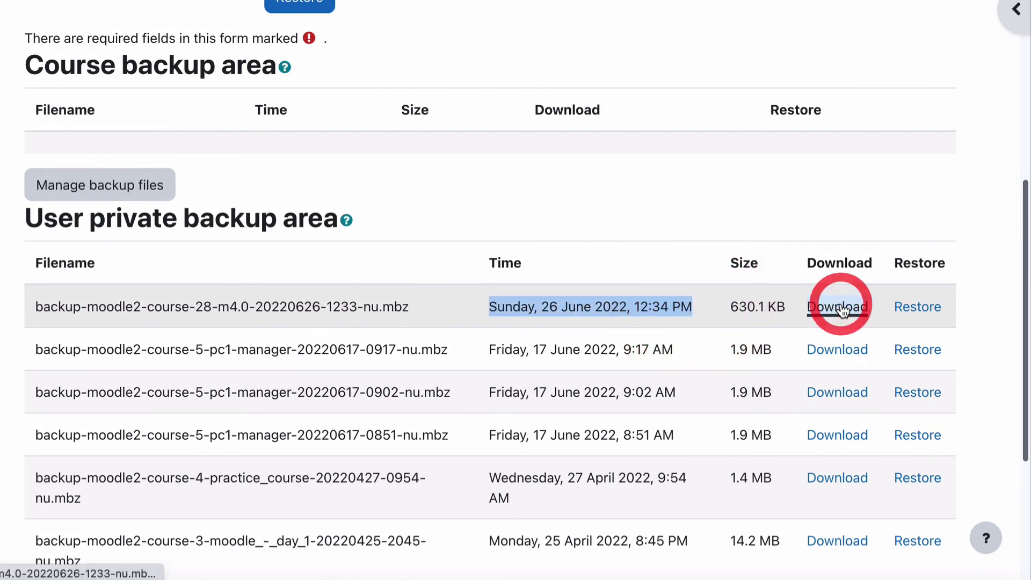